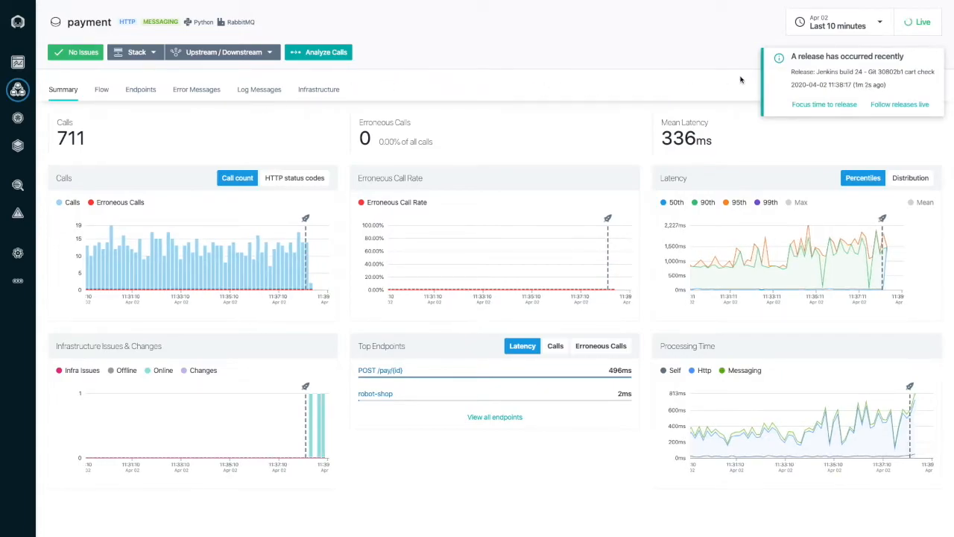
Step: Dismiss the release toast and view the open issue: erroneous calls up 26% at 95% confidence
left_click(781, 60)
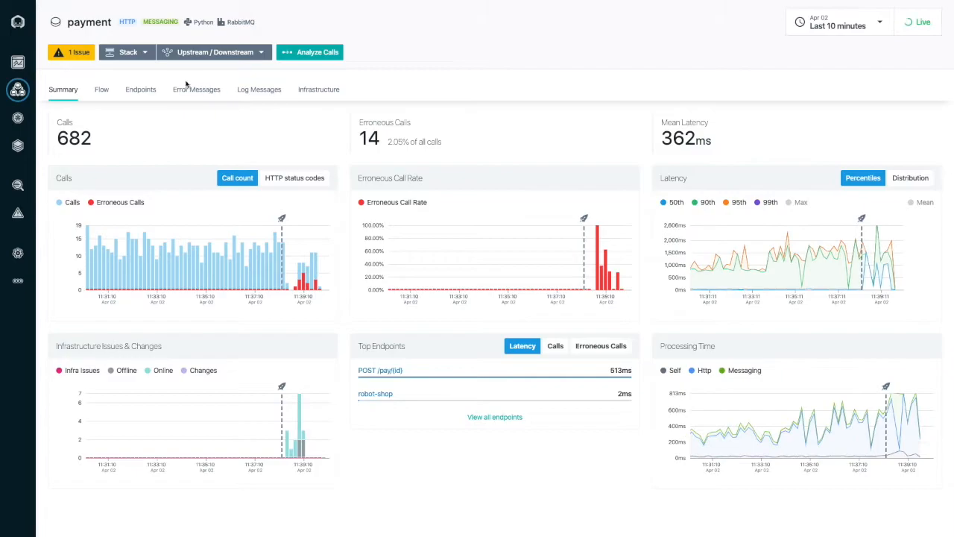
left_click(78, 55)
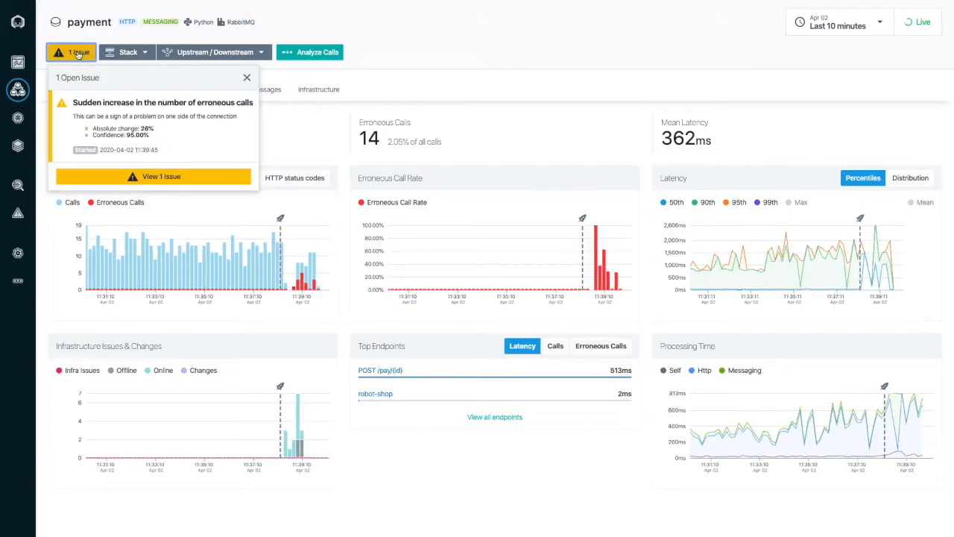
left_click(246, 77)
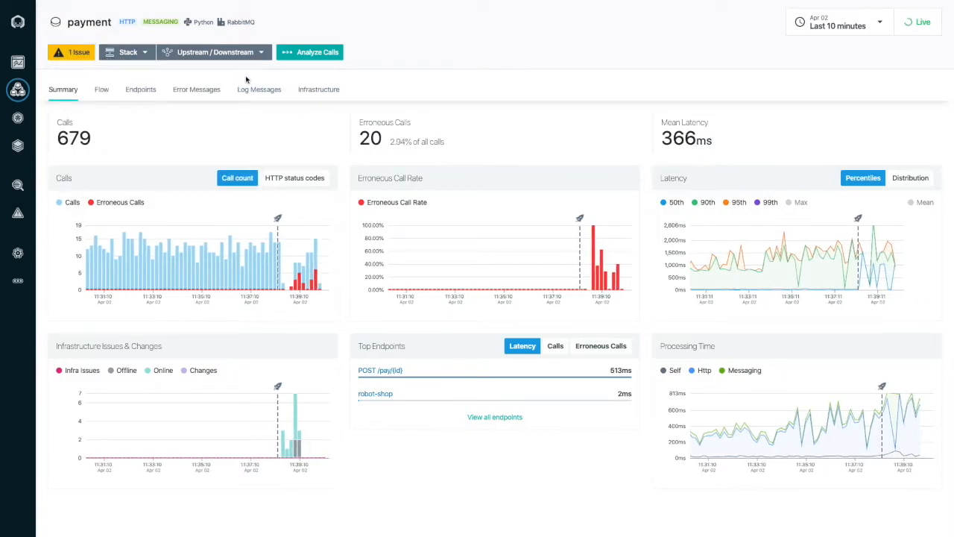
key("alt+Tab")
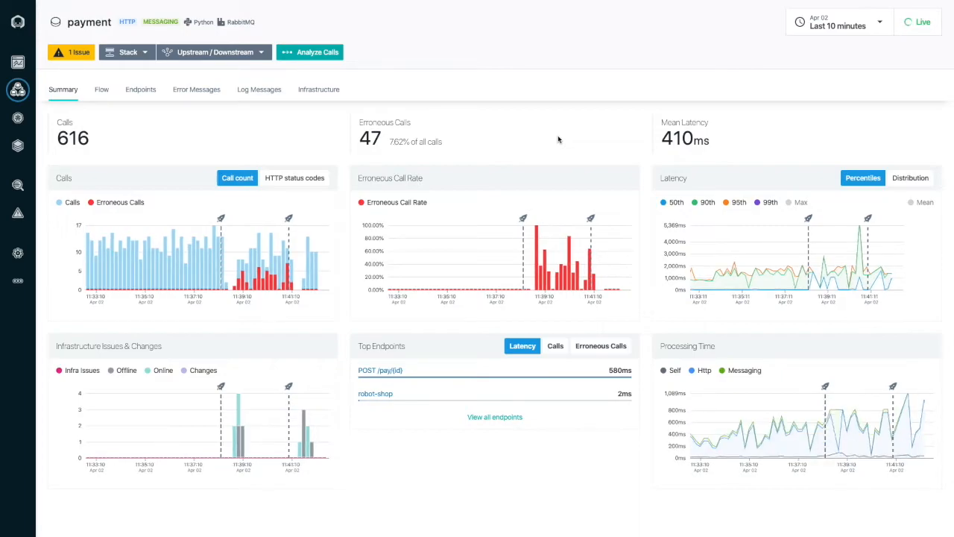
Step: Pause live data, filter Log Messages by the 'NoneType' error, and open the 11:41:05 partner-57 call trace
left_click(923, 22)
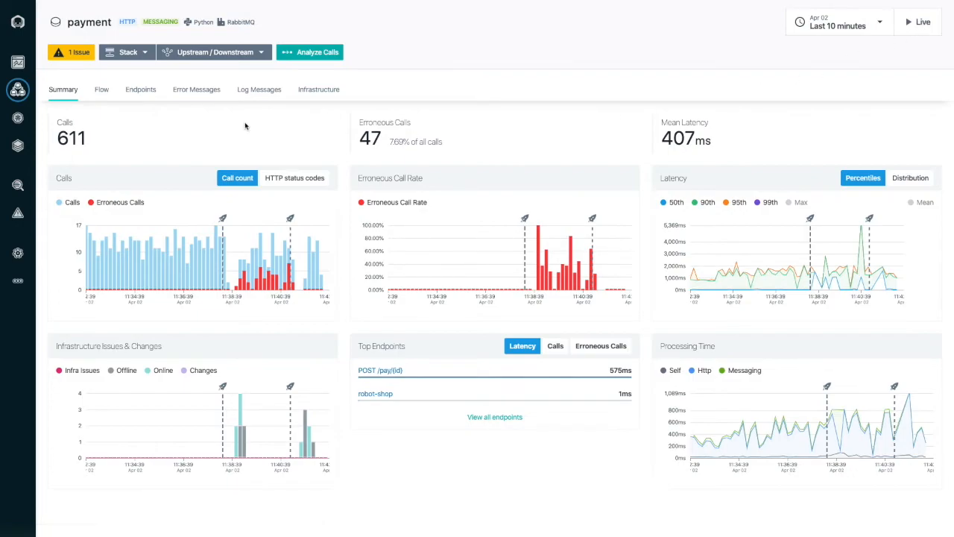
left_click(258, 91)
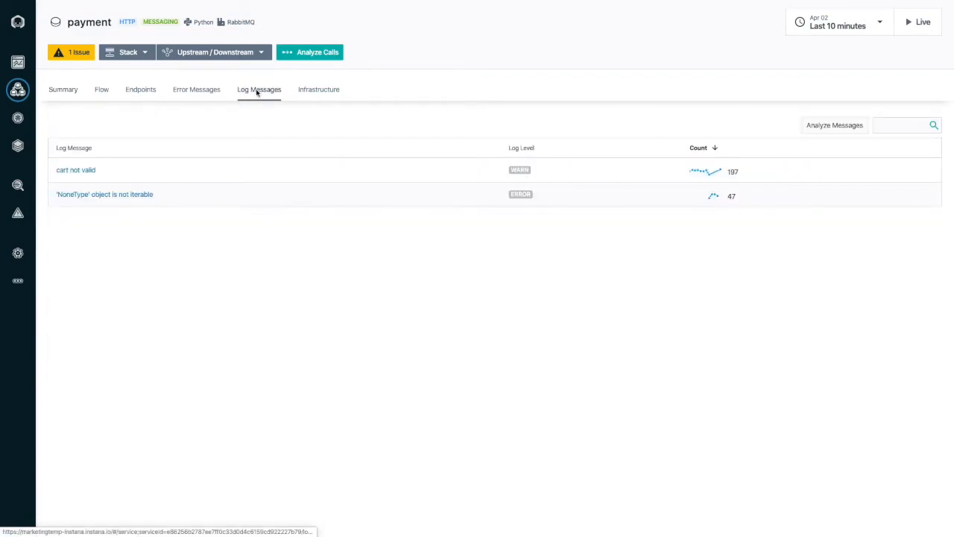
left_click(137, 195)
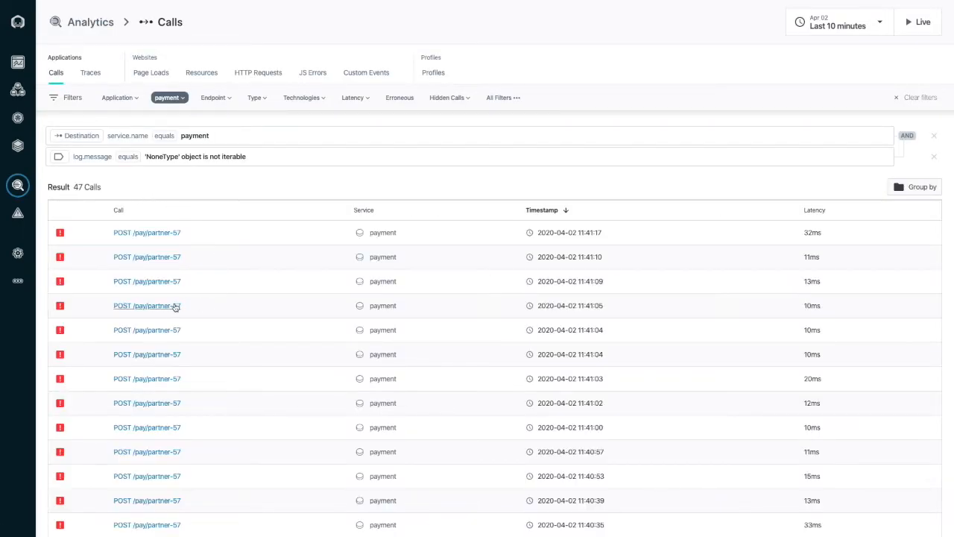
left_click(165, 308)
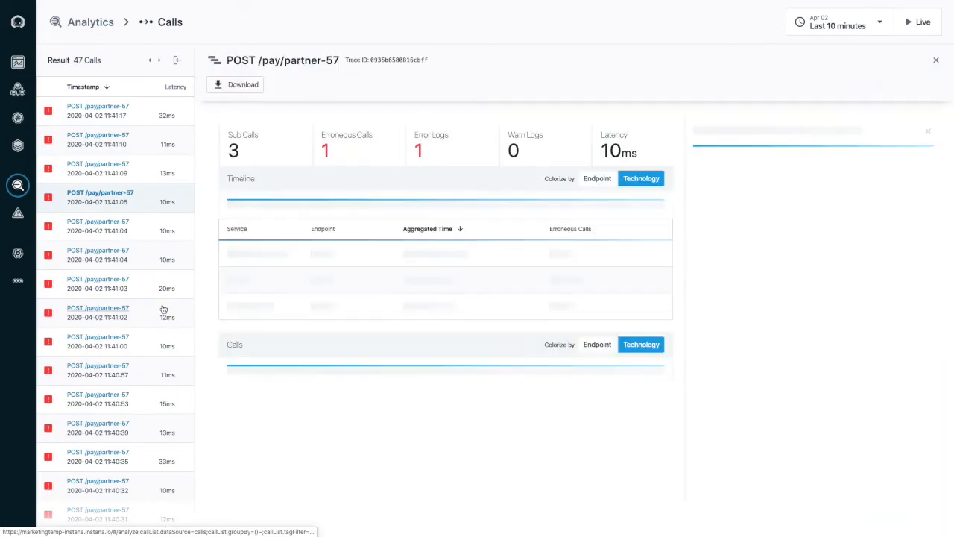